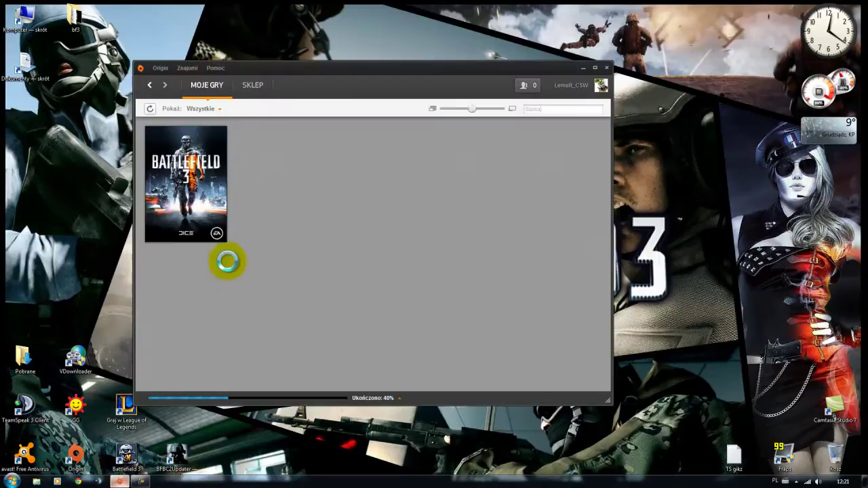
# Open Origin's product code redemption, enter the Battlefield 3 Premium product code and submit it
pyautogui.click(160, 68)
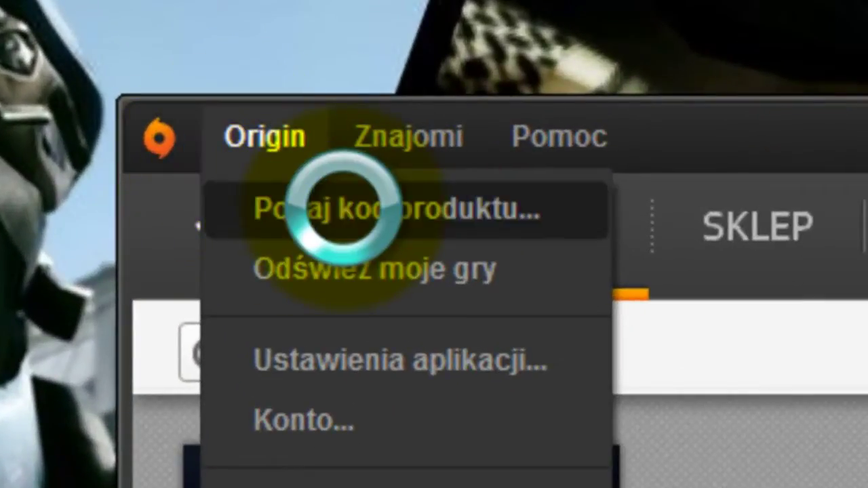
pyautogui.click(292, 203)
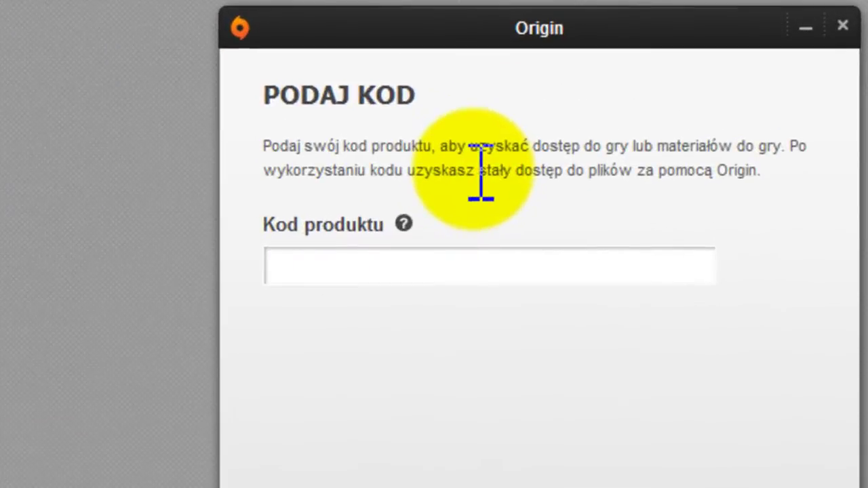
pyautogui.click(316, 268)
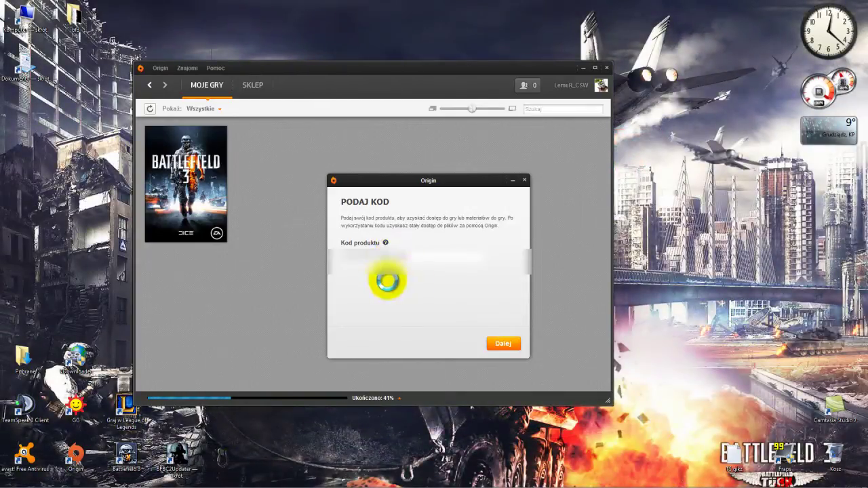
pyautogui.click(503, 343)
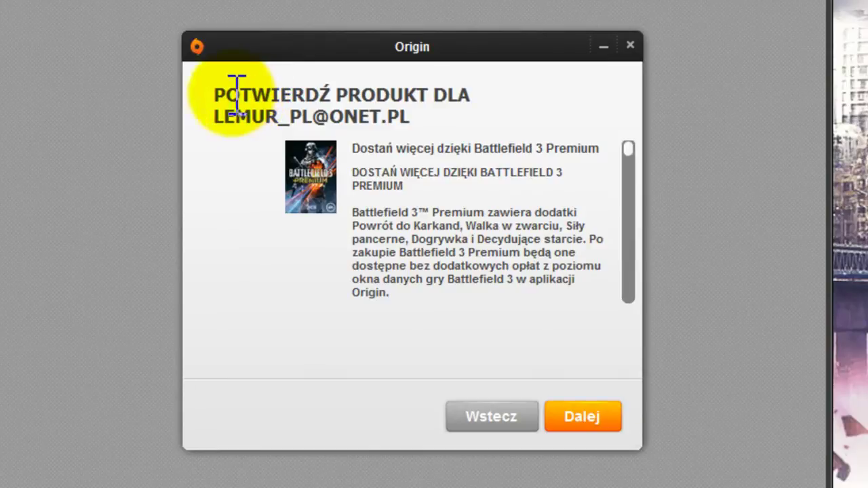
# Review the Battlefield 3 Premium product and target account, confirm the redemption and close the code window
pyautogui.moveTo(213, 95); pyautogui.dragTo(494, 92)
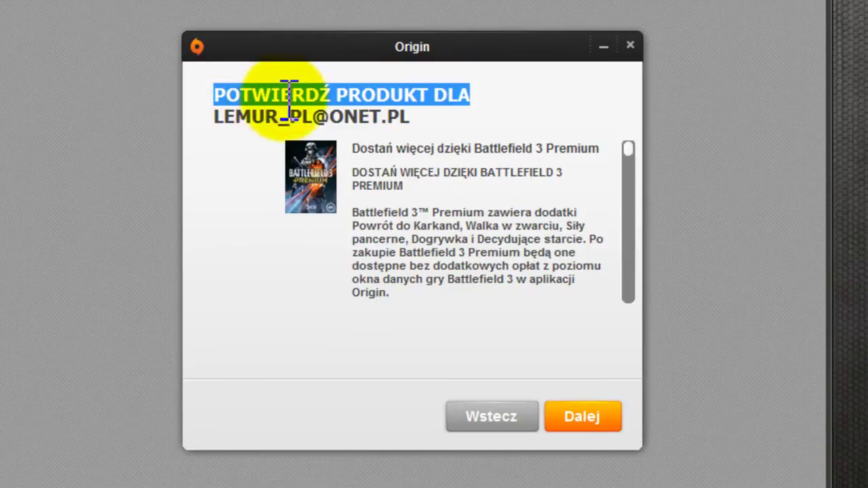
pyautogui.click(227, 128)
pyautogui.moveTo(226, 93); pyautogui.dragTo(504, 99)
pyautogui.click(167, 233)
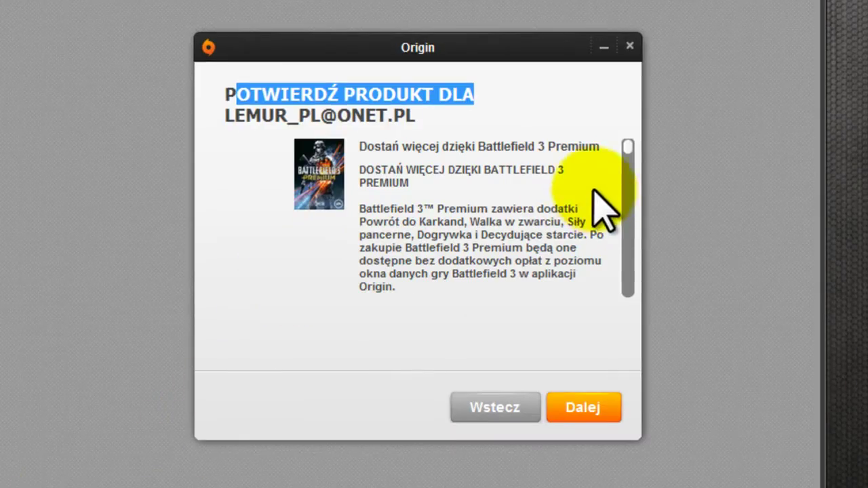
pyautogui.moveTo(629, 146)
pyautogui.mouseDown()
pyautogui.moveTo(640, 209)
pyautogui.moveTo(630, 307)
pyautogui.moveTo(639, 272)
pyautogui.moveTo(640, 184)
pyautogui.moveTo(628, 146)
pyautogui.mouseUp()
pyautogui.click(276, 285)
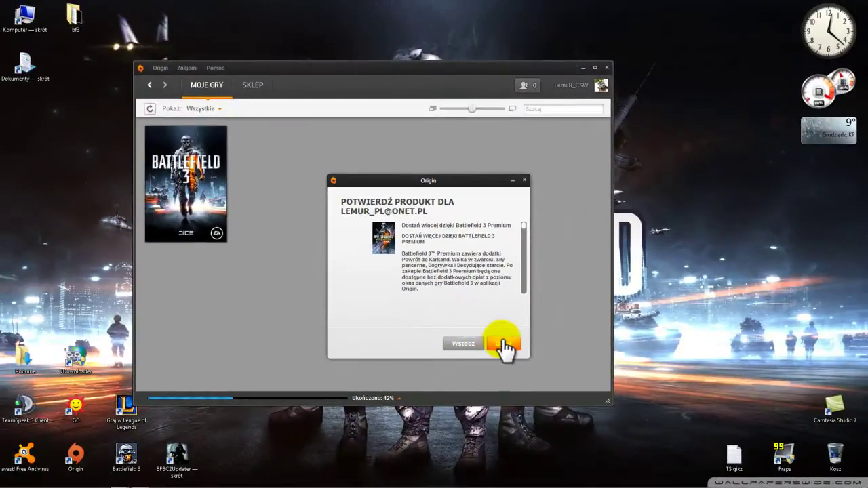
pyautogui.click(593, 408)
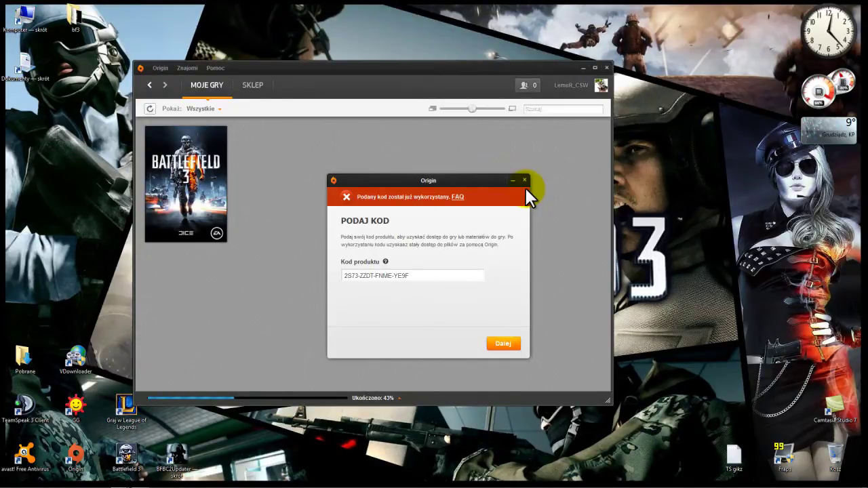
pyautogui.click(524, 181)
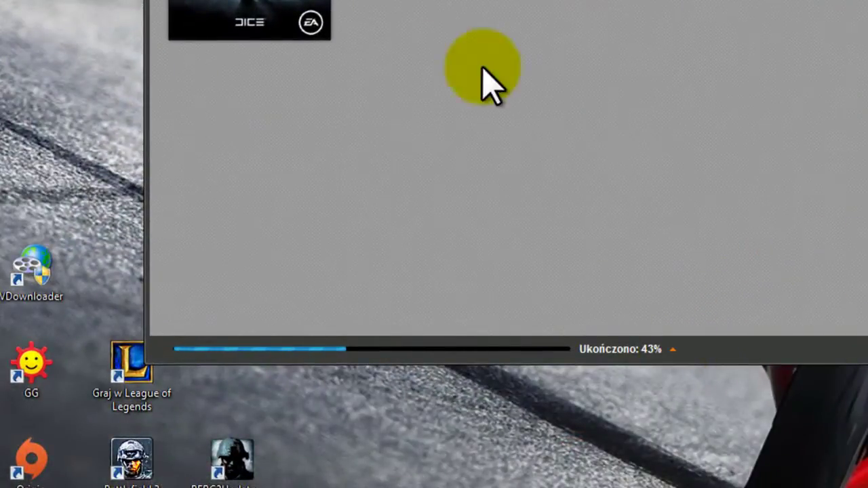
# Check the download progress of the Battlefield 3 expansions, and close the progress list and the Origin window
pyautogui.click(668, 352)
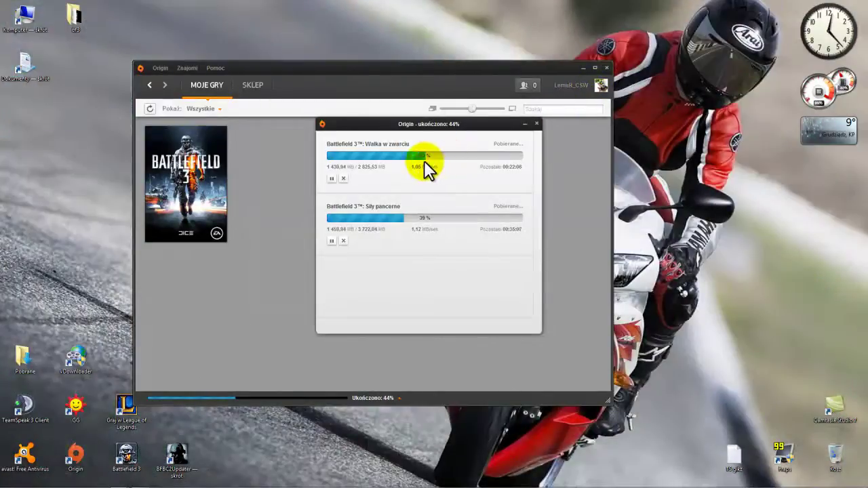
pyautogui.click(535, 125)
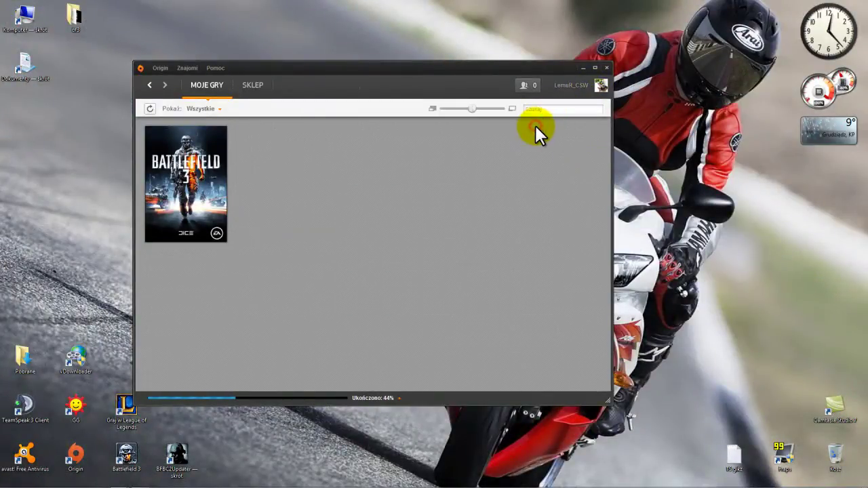
pyautogui.click(604, 66)
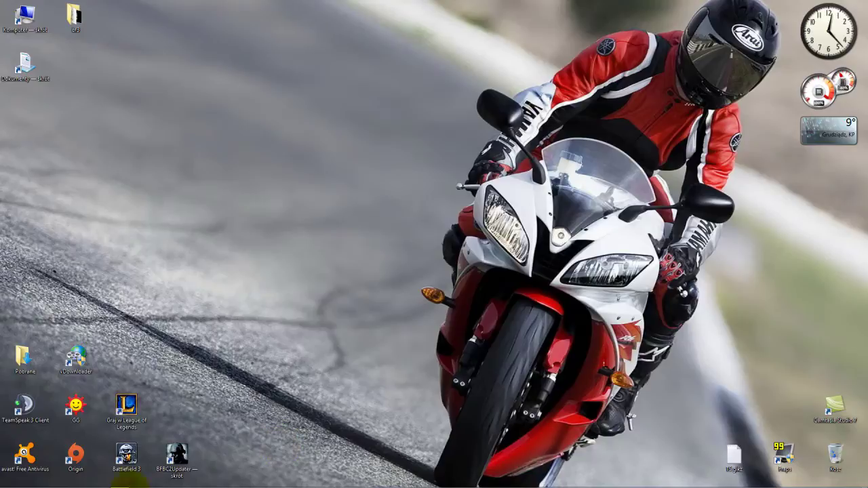
pyautogui.moveTo(120, 482)
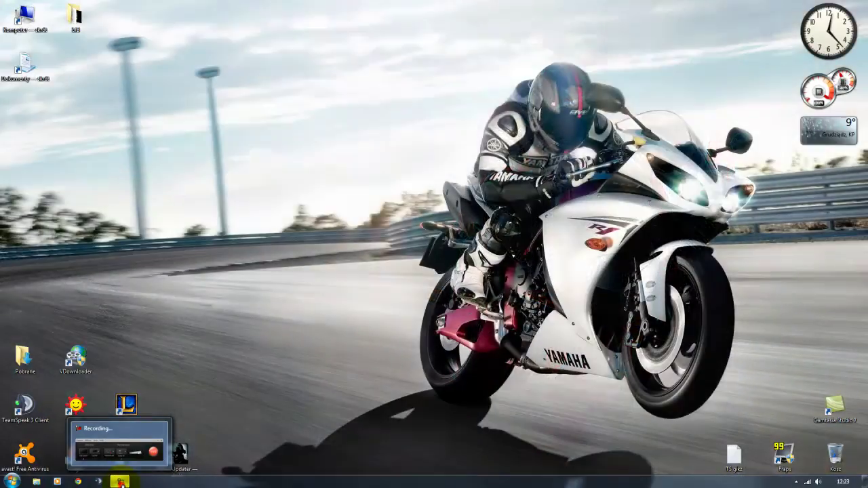
pyautogui.click(121, 481)
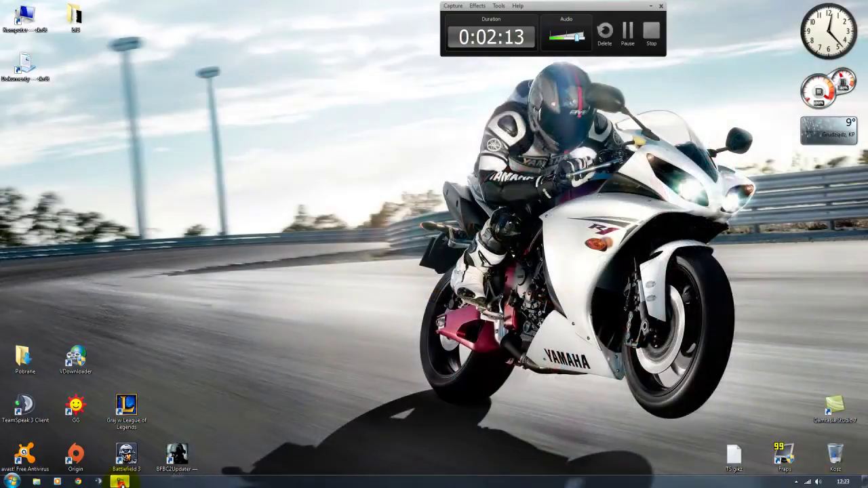
pyautogui.click(628, 34)
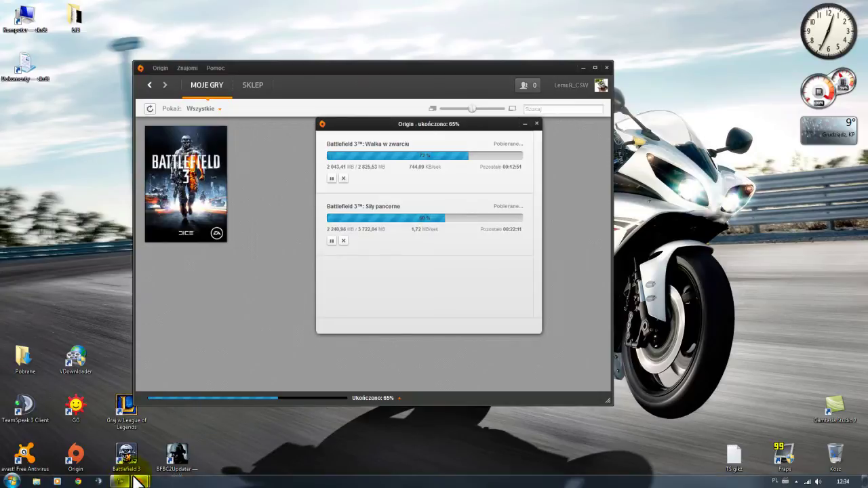
pyautogui.click(119, 481)
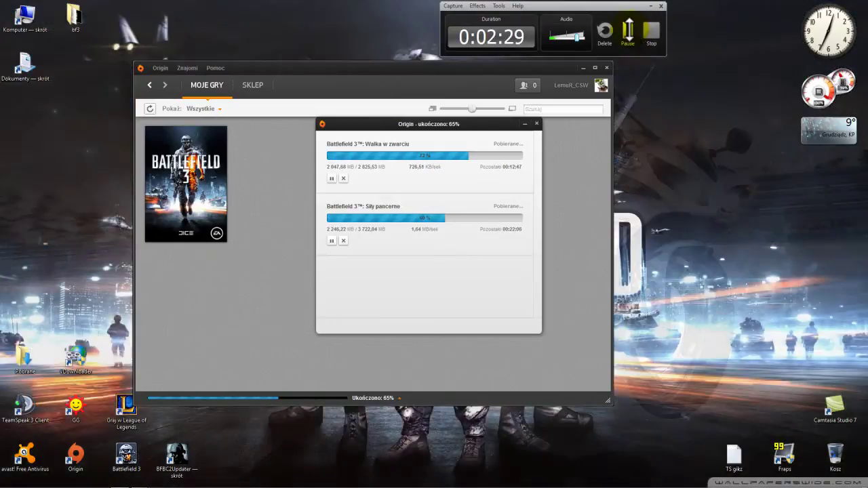
pyautogui.click(627, 26)
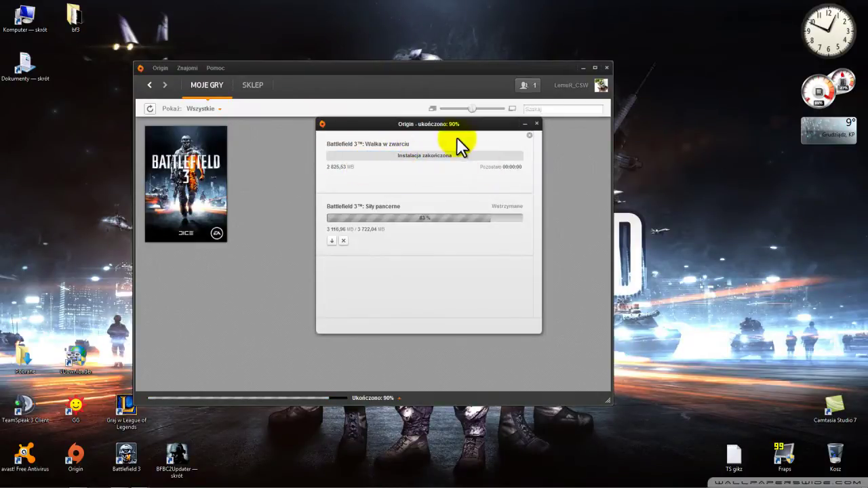
# Resume the paused download of the Battlefield 3: Siły pancerne expansion
pyautogui.click(332, 240)
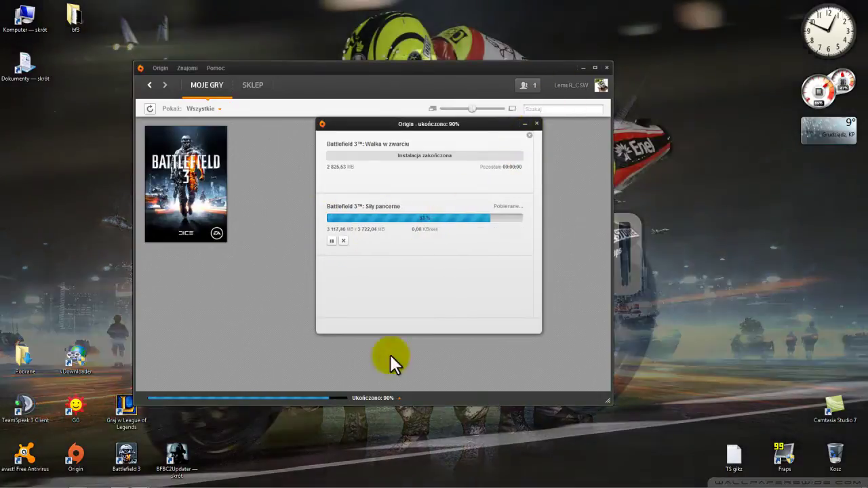
pyautogui.click(132, 483)
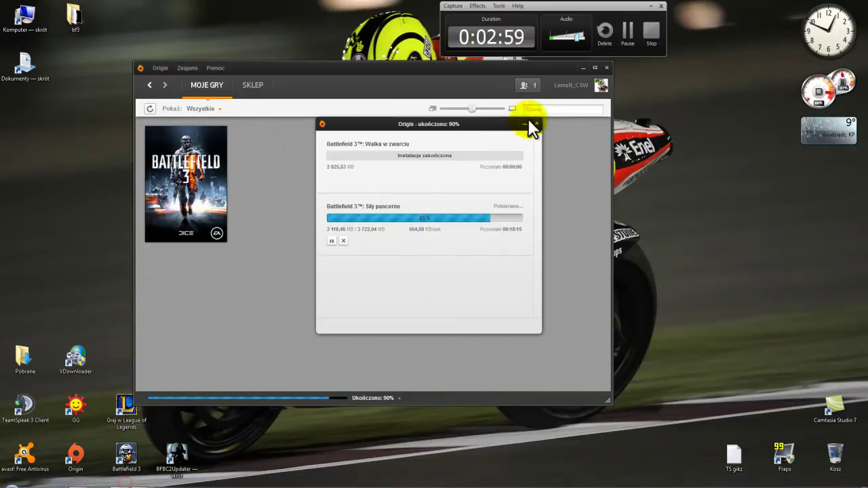
pyautogui.click(628, 34)
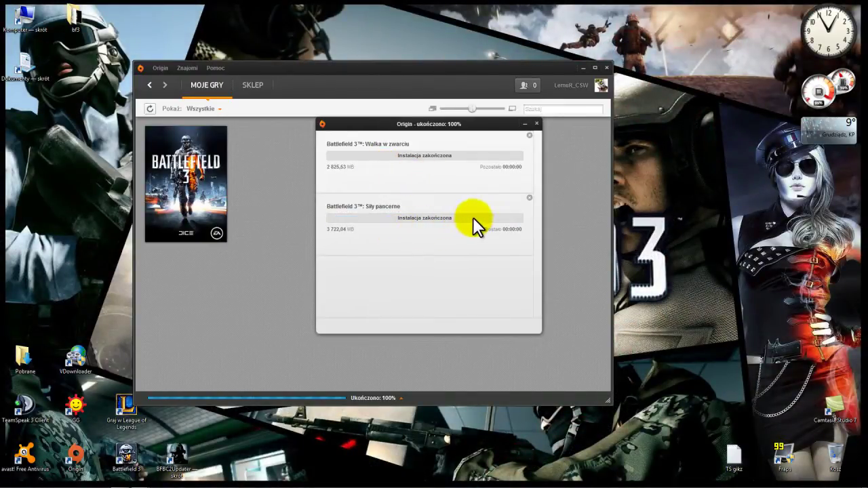
# Close the download progress list and the Origin window
pyautogui.click(536, 124)
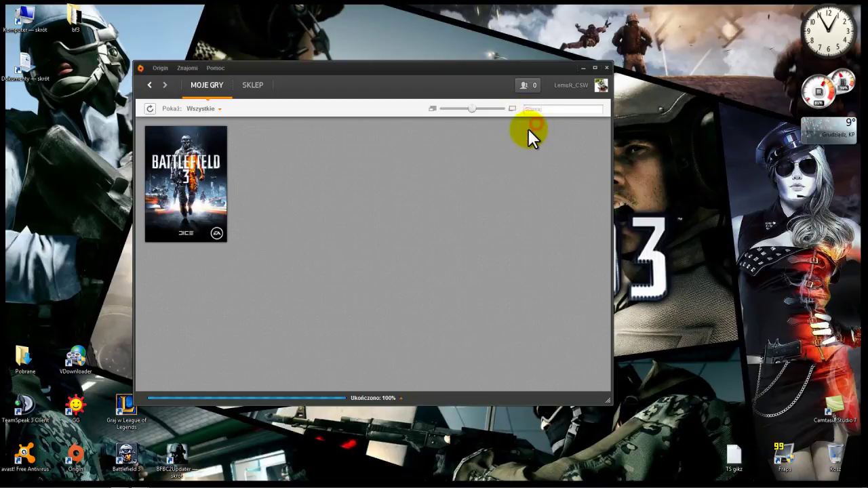
pyautogui.click(605, 68)
# Switch to Chrome, maximize its window and load the bookmarked Battlelog page
pyautogui.moveTo(79, 483)
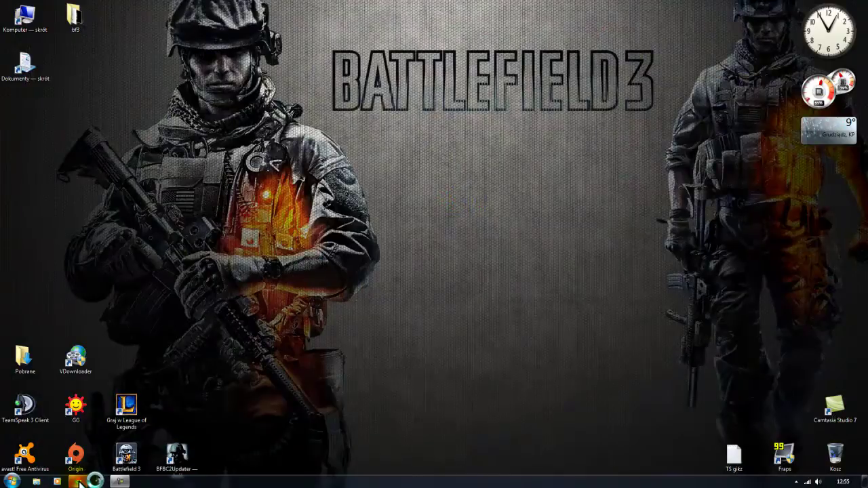
pyautogui.click(95, 482)
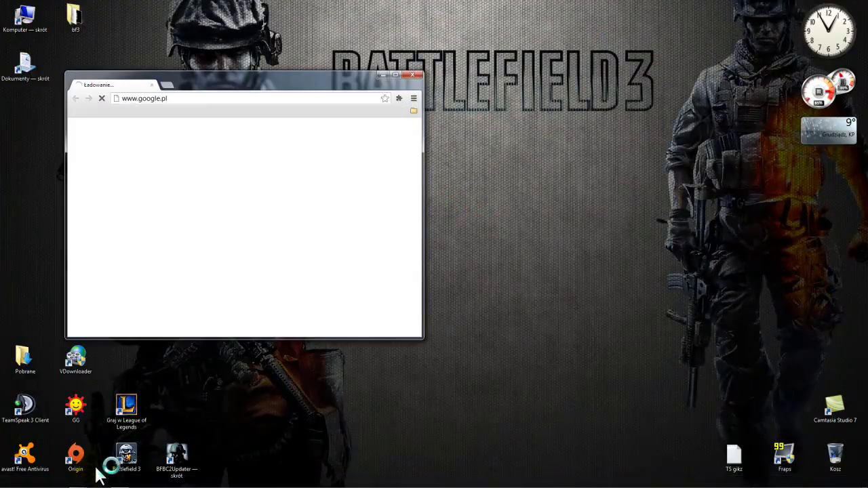
pyautogui.doubleClick(317, 83)
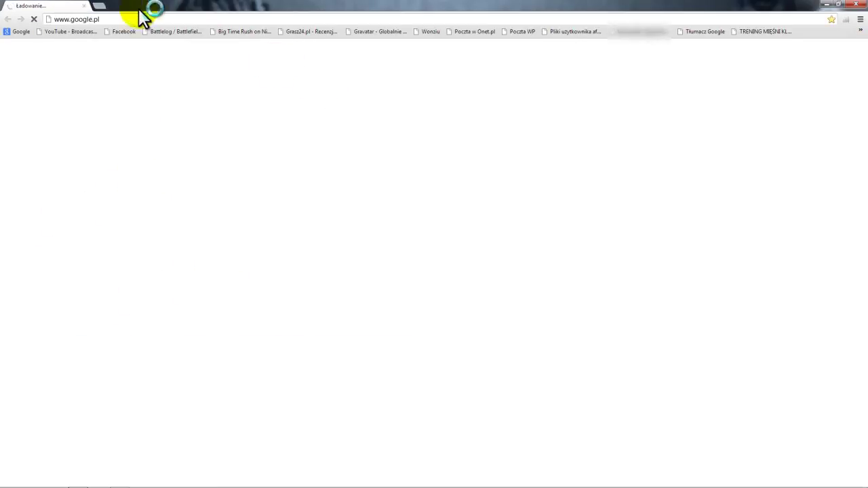
pyautogui.click(168, 31)
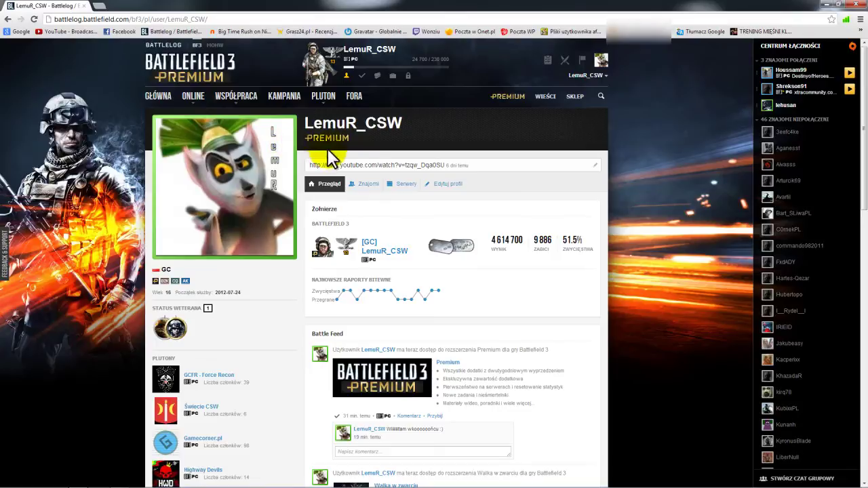
# Look through the profile's Battle Feed for the Premium and expansion access entries, and close the browser
pyautogui.scroll(-1, 310, 403)
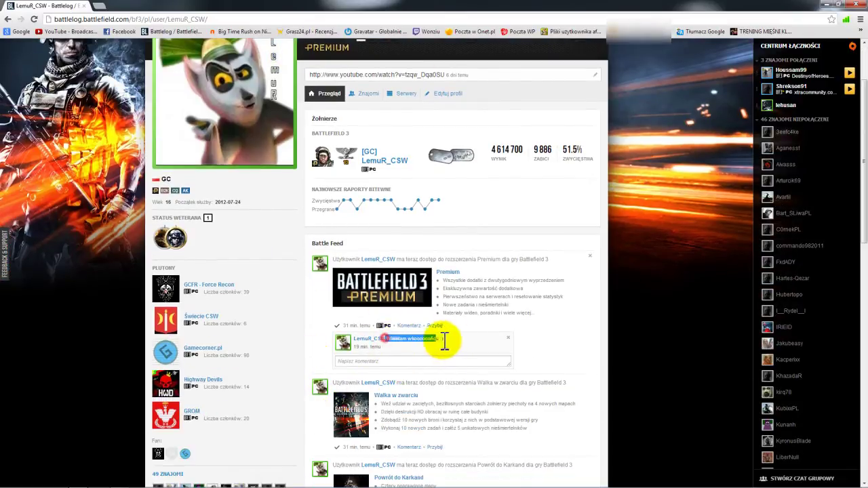
pyautogui.scroll(-2, 271, 370)
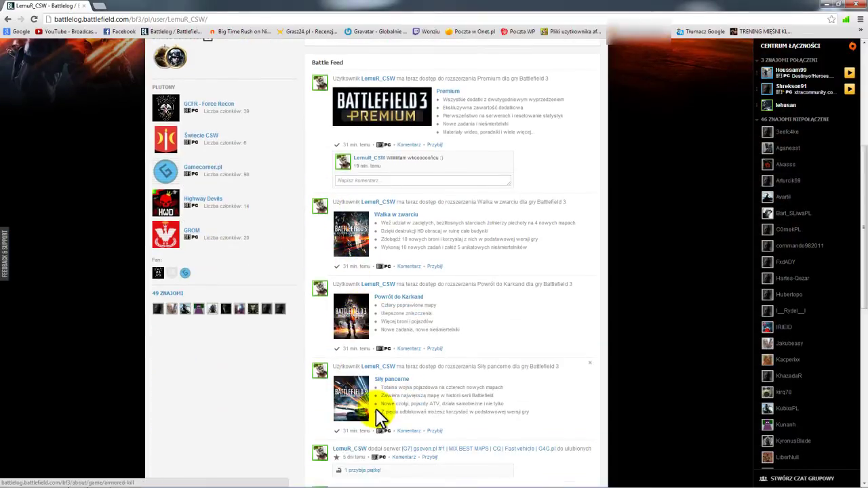
pyautogui.scroll(-1, 375, 408)
pyautogui.scroll(2, 224, 278)
pyautogui.scroll(3, 197, 268)
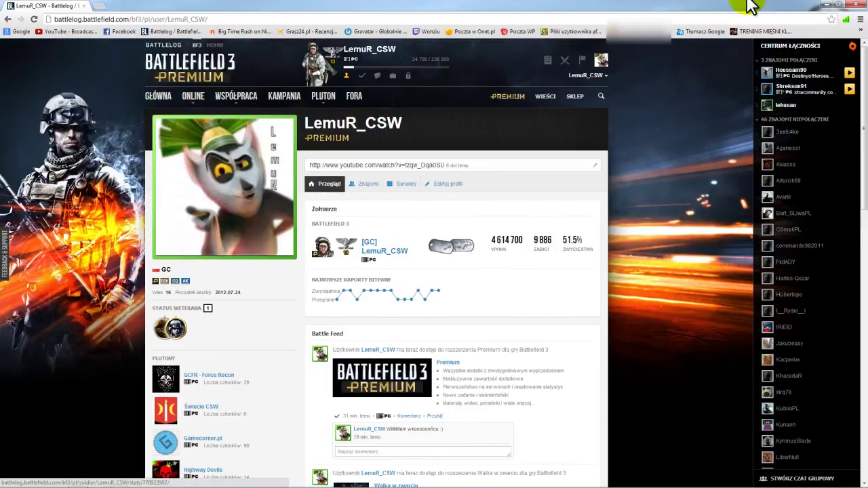
pyautogui.click(860, 5)
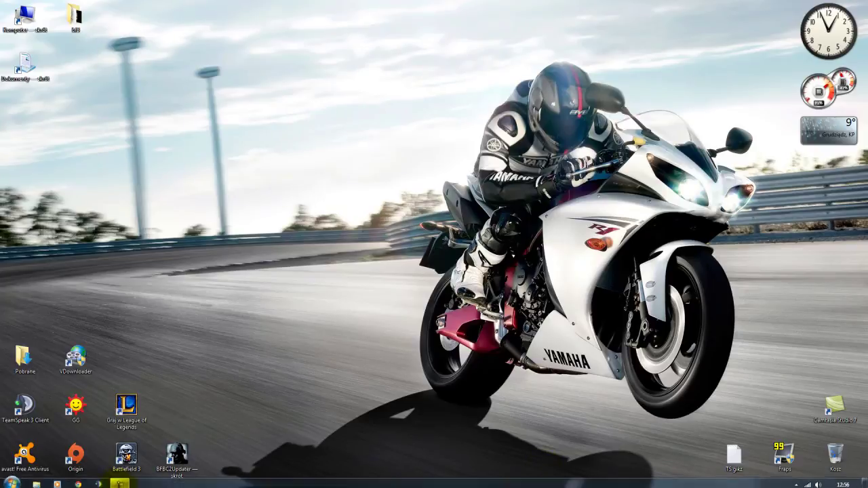
pyautogui.click(117, 482)
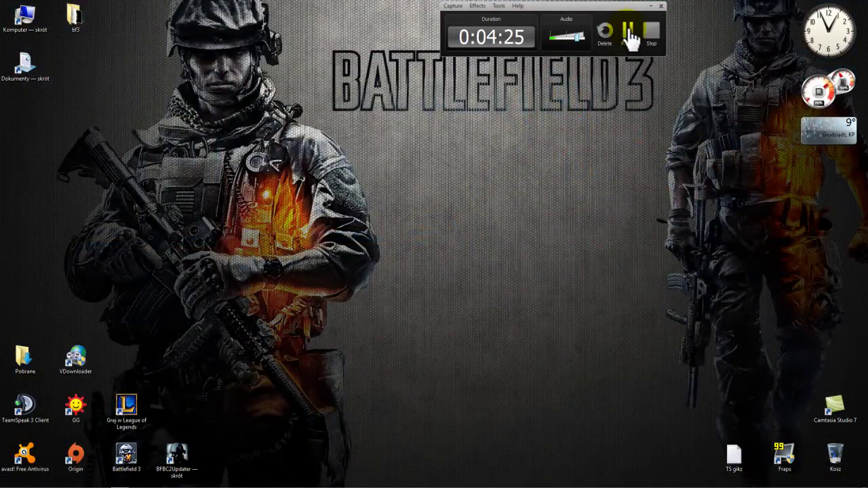
pyautogui.click(627, 30)
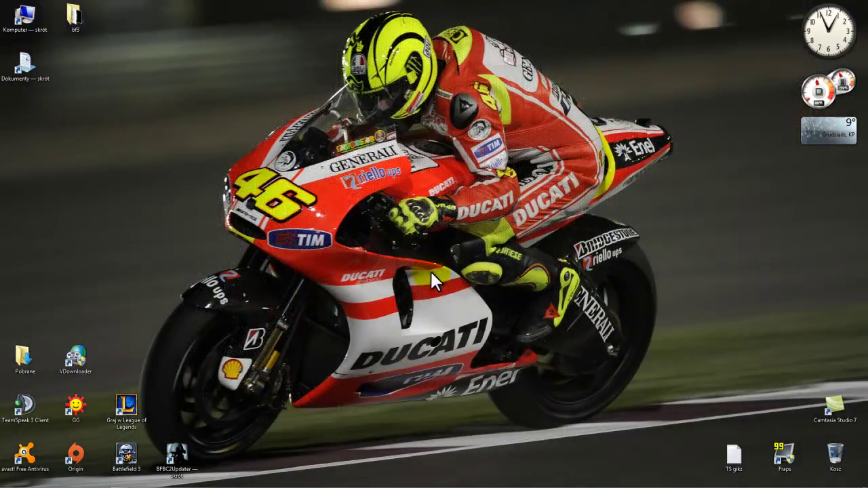
pyautogui.click(121, 480)
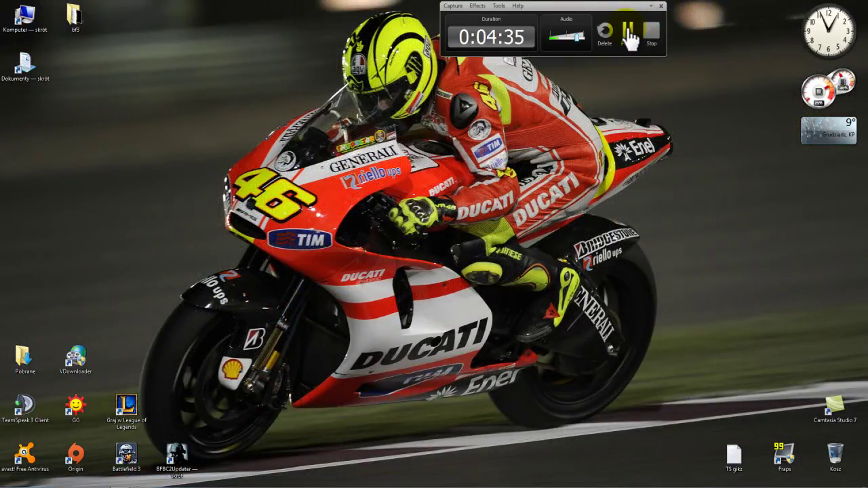
pyautogui.click(652, 36)
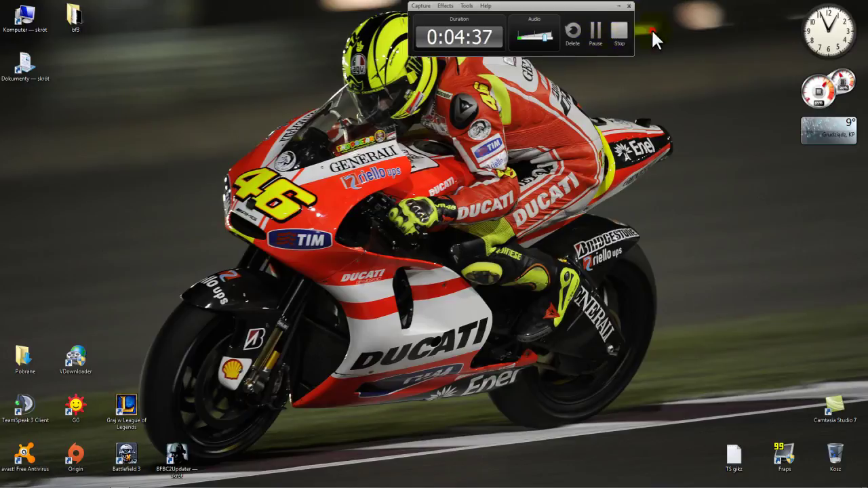